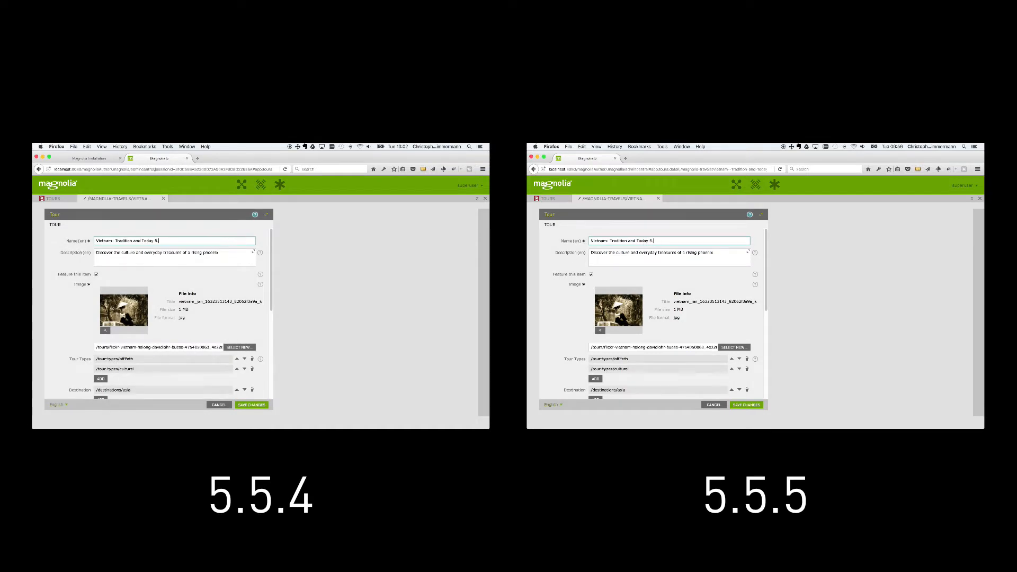
Save the changes to the Vietnam: Tradition and Today tour in both the 5.5.5 and 5.5.4 instances.
click(750, 406)
click(251, 405)
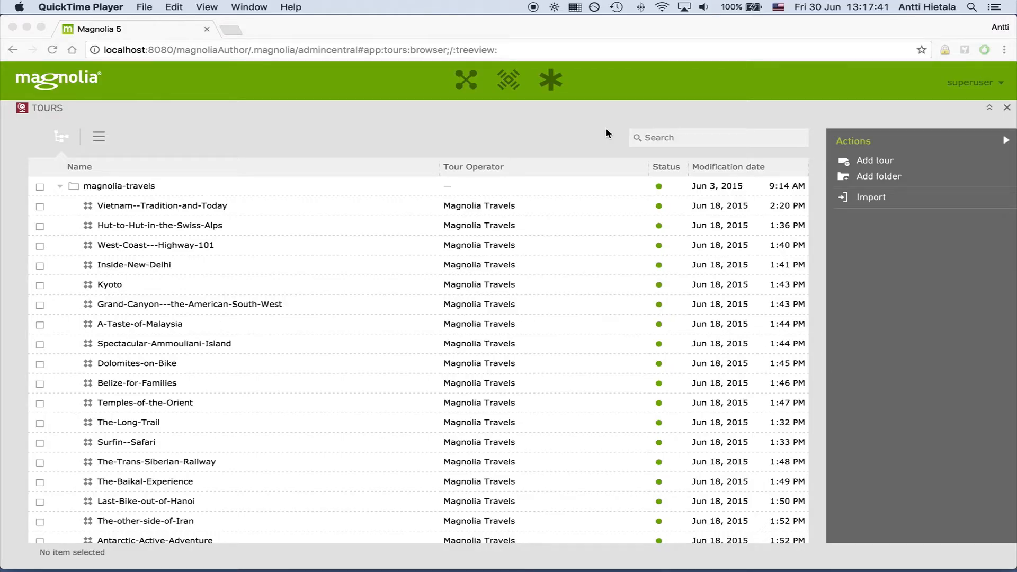
Open a new tour form to inspect its empty Date field, and close the Tours app.
click(874, 166)
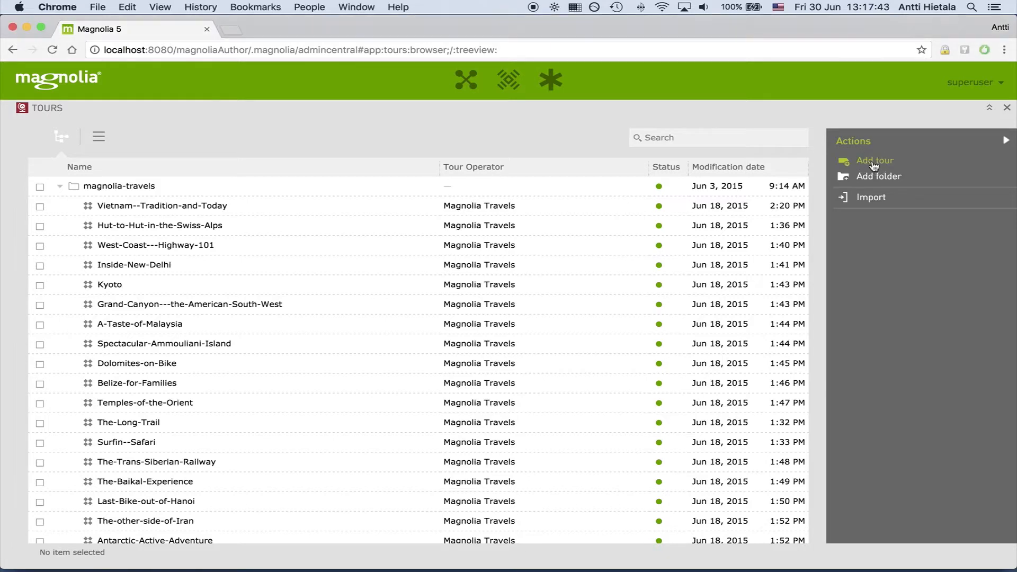
click(874, 165)
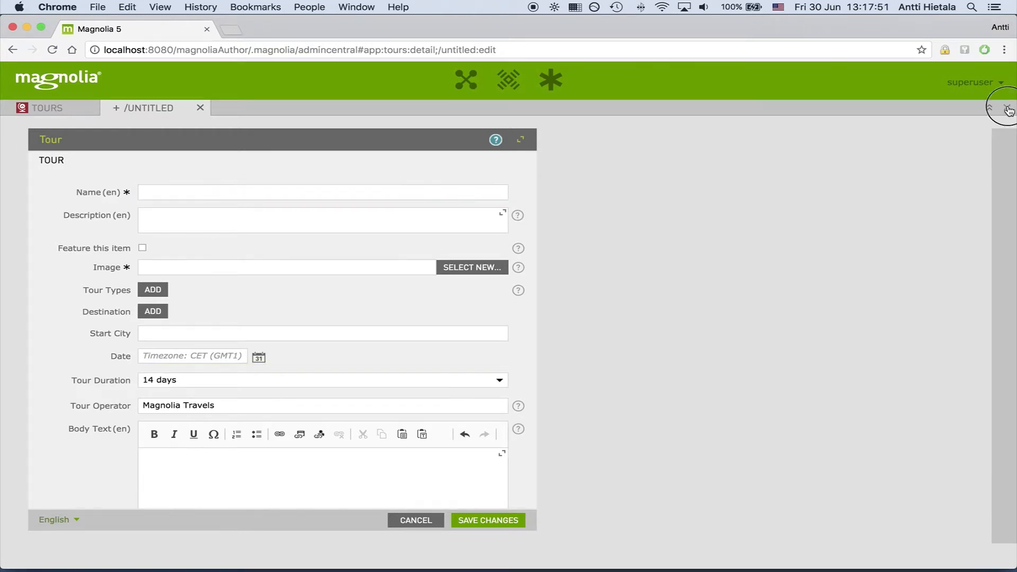
click(989, 108)
In Atom, add defaultValue: "2017-10-31" to the date field and save the file; check it in a new Magnolia tour form.
key(super+Tab)
key(super+Tab)
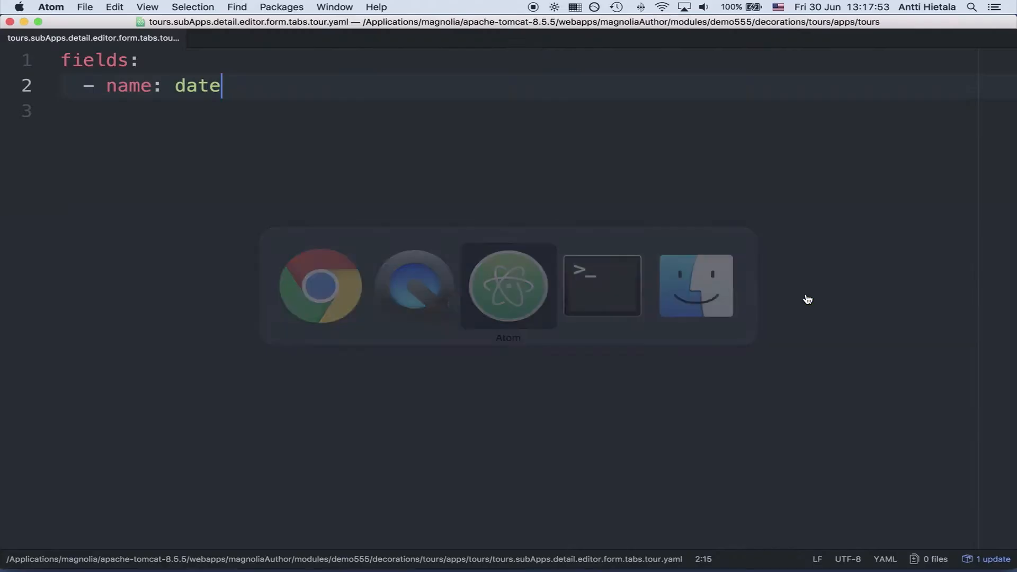
key(Return)
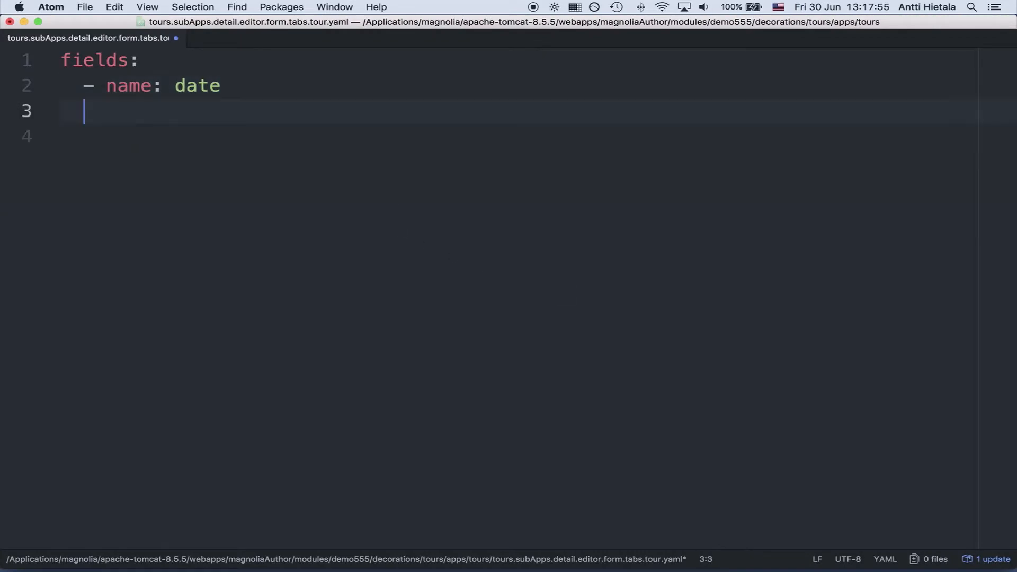
text(default)
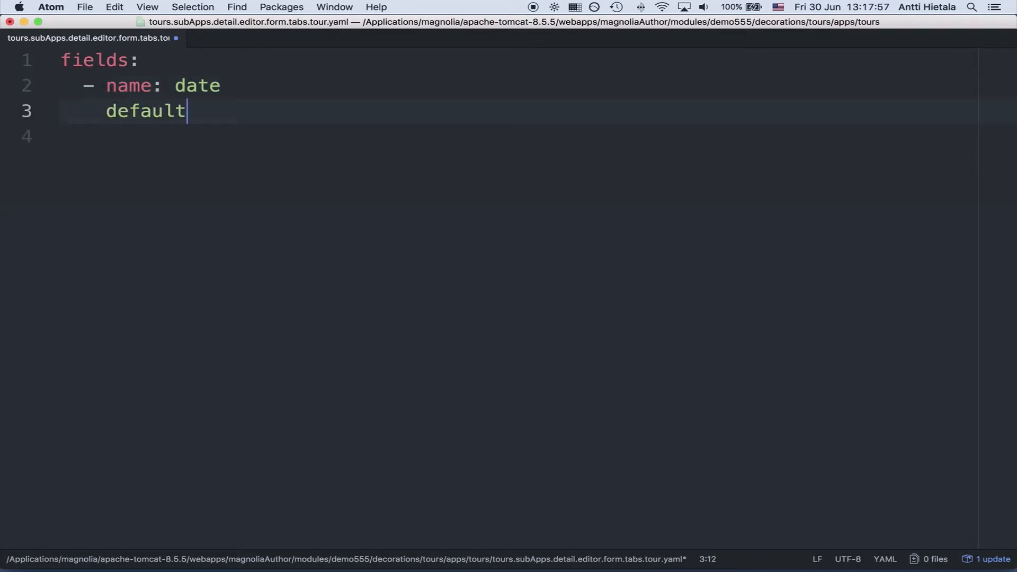
text(Value: )
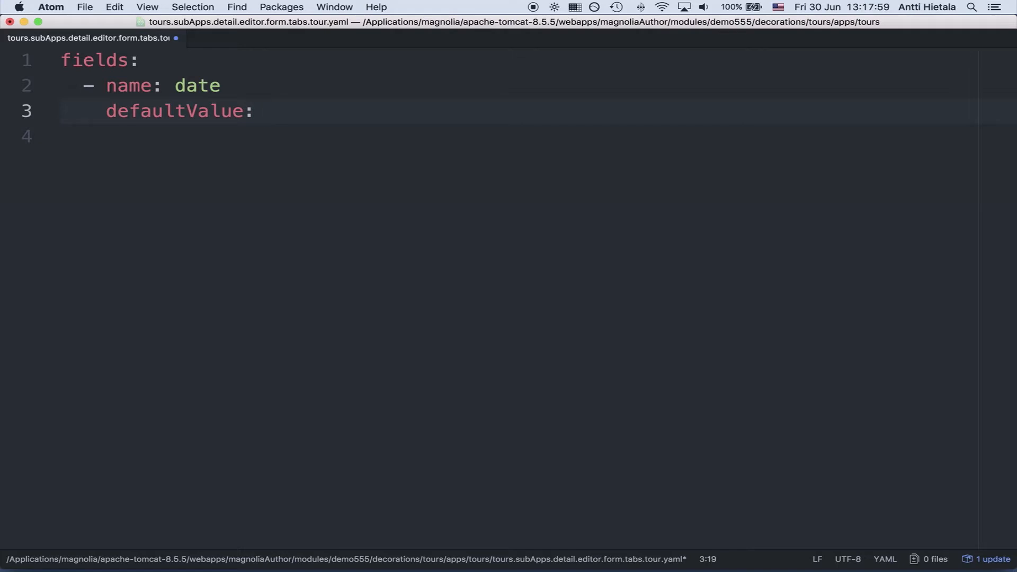
text(")
text(2017-10-)
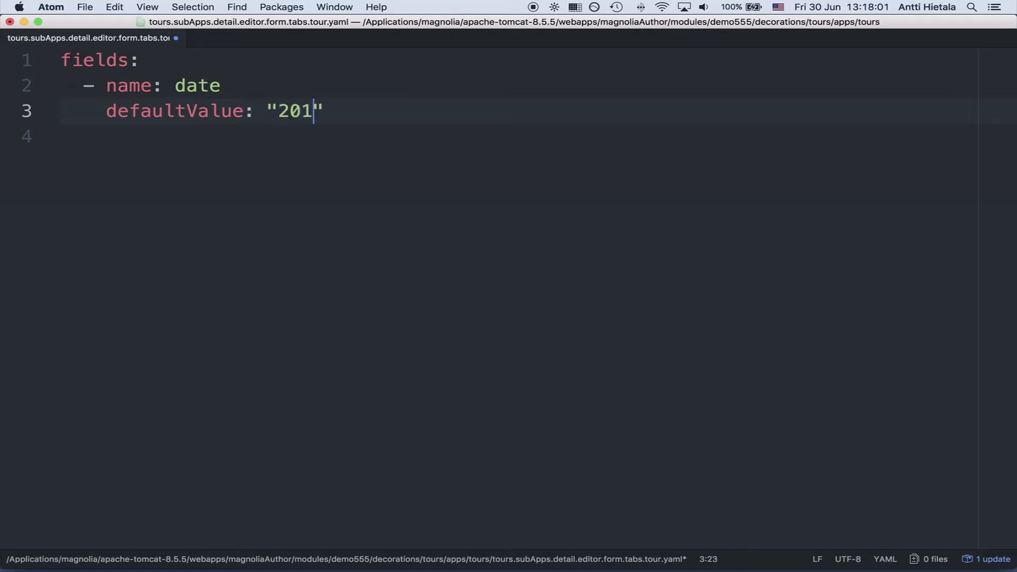
text(31)
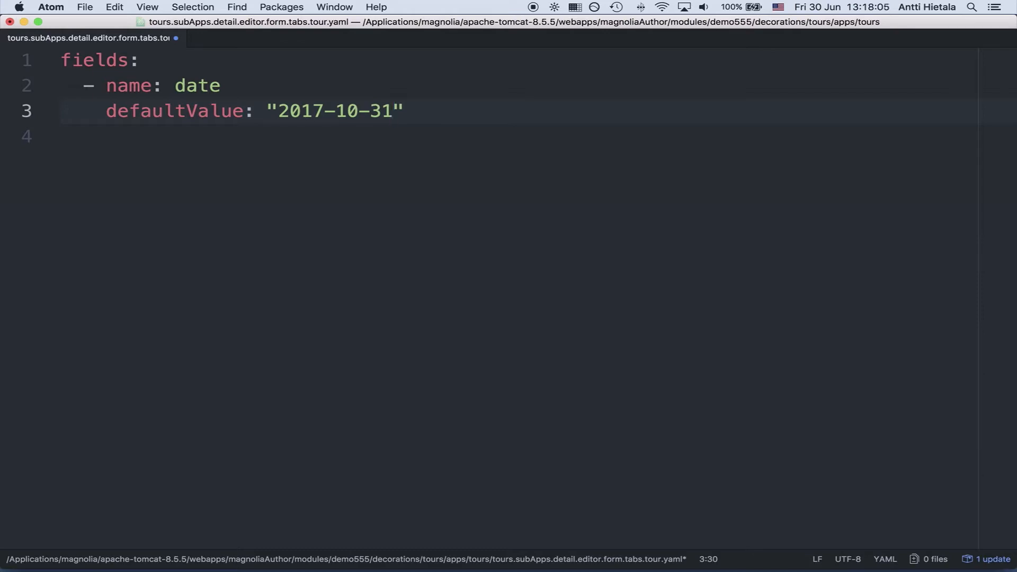
key(super+s)
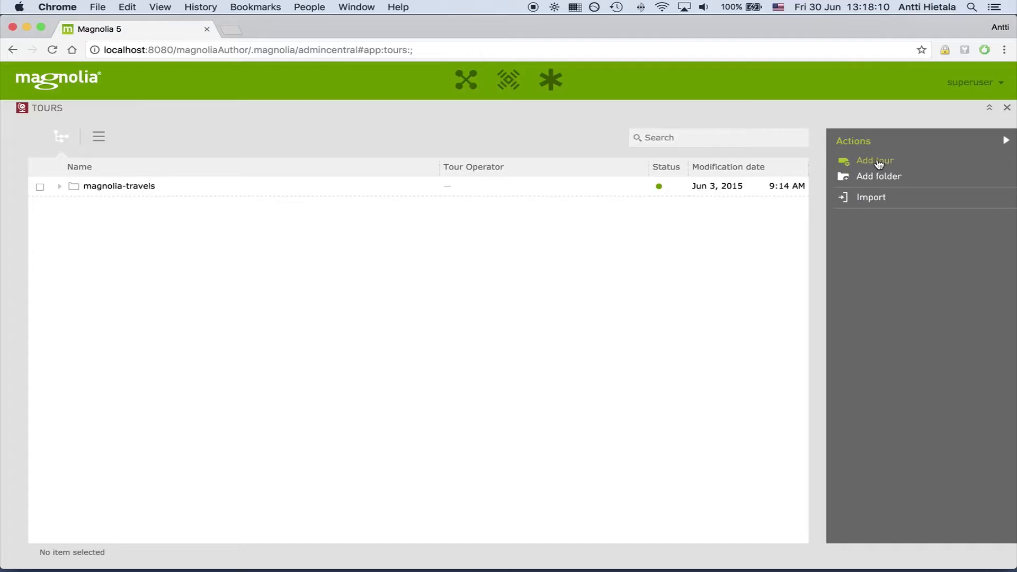
click(877, 162)
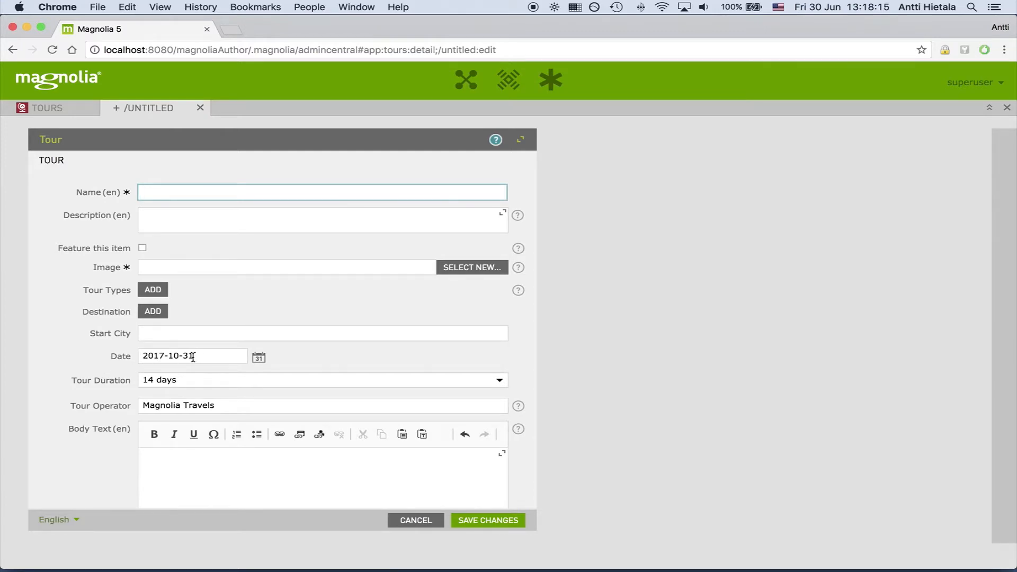
Switch to Atom and set the date field's defaultValue to "now" in the tour form decoration.
key(super+Tab)
key(super+Tab)
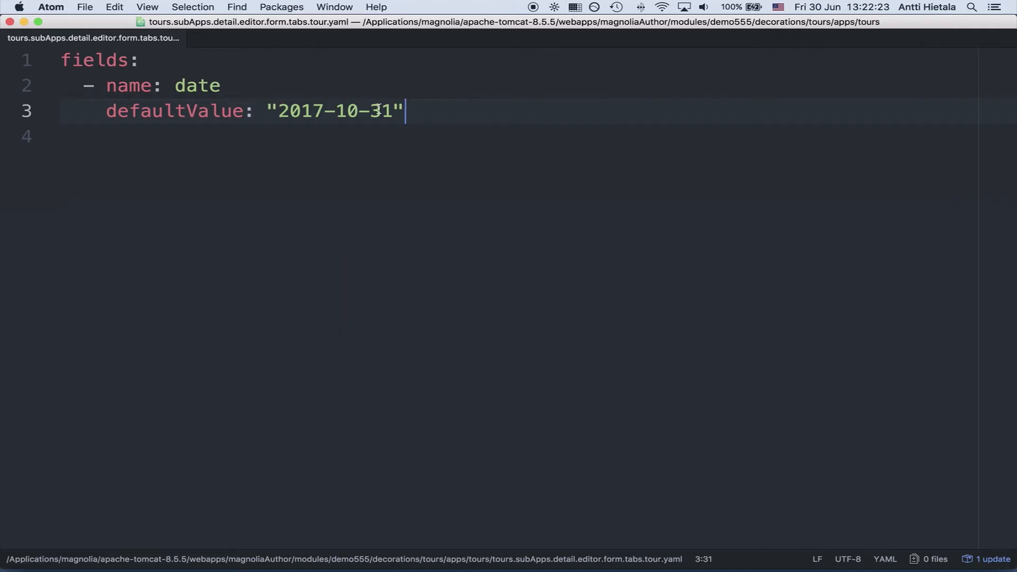
drag(394, 109, 276, 108)
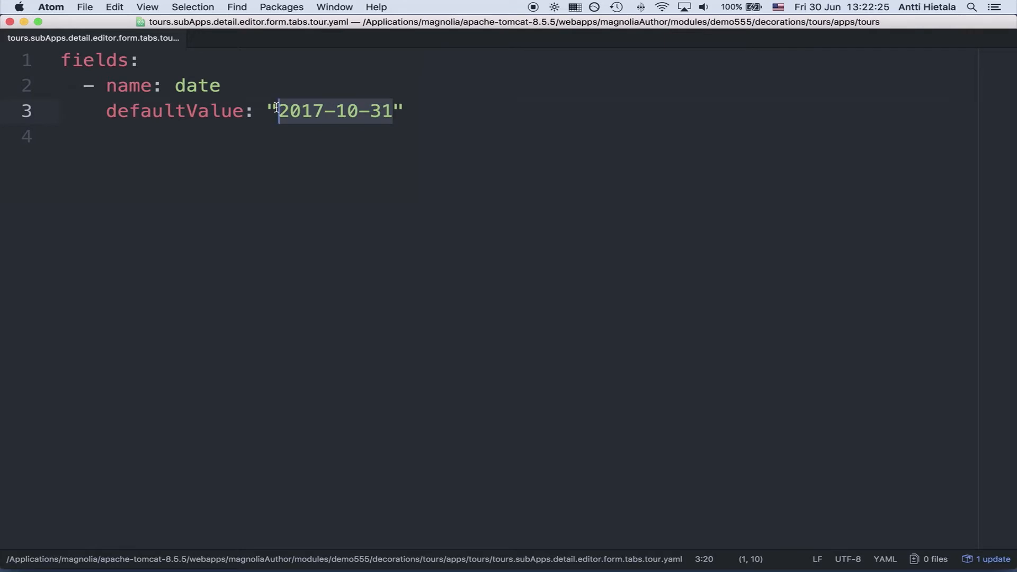
text(now)
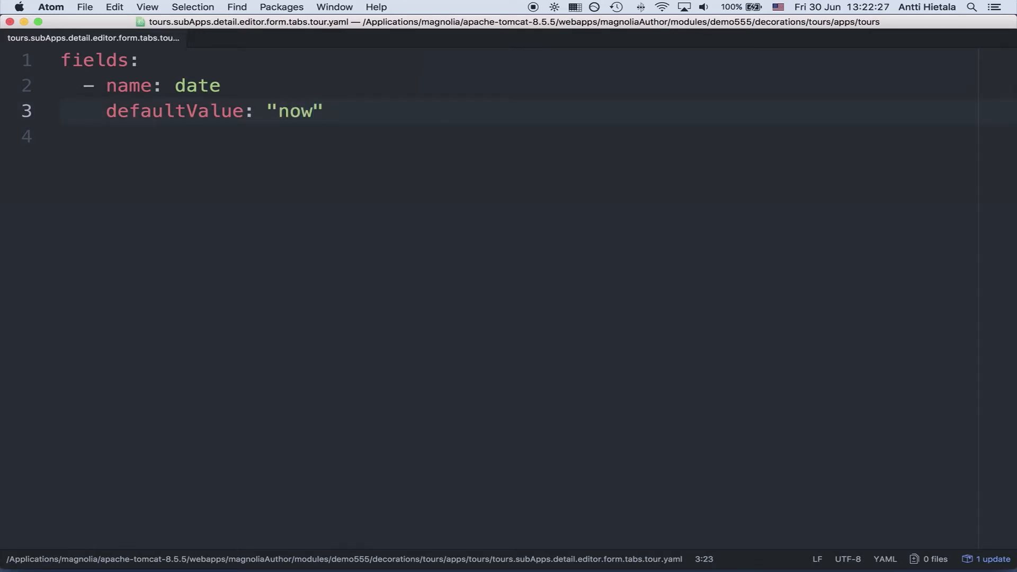
Switch to Chrome and open a new tour form to check the default in its Date field.
key(super+Tab)
click(570, 173)
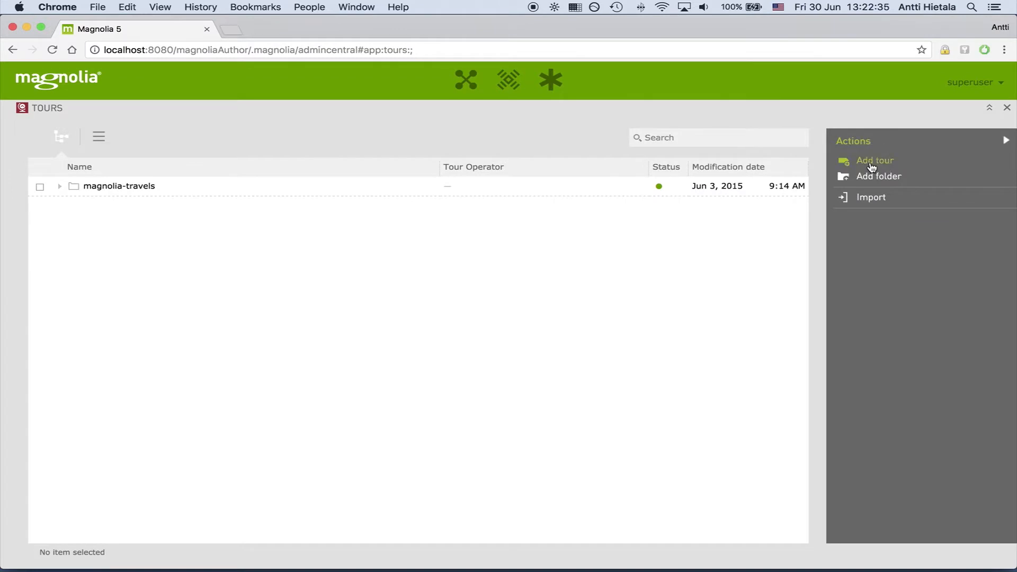
click(870, 162)
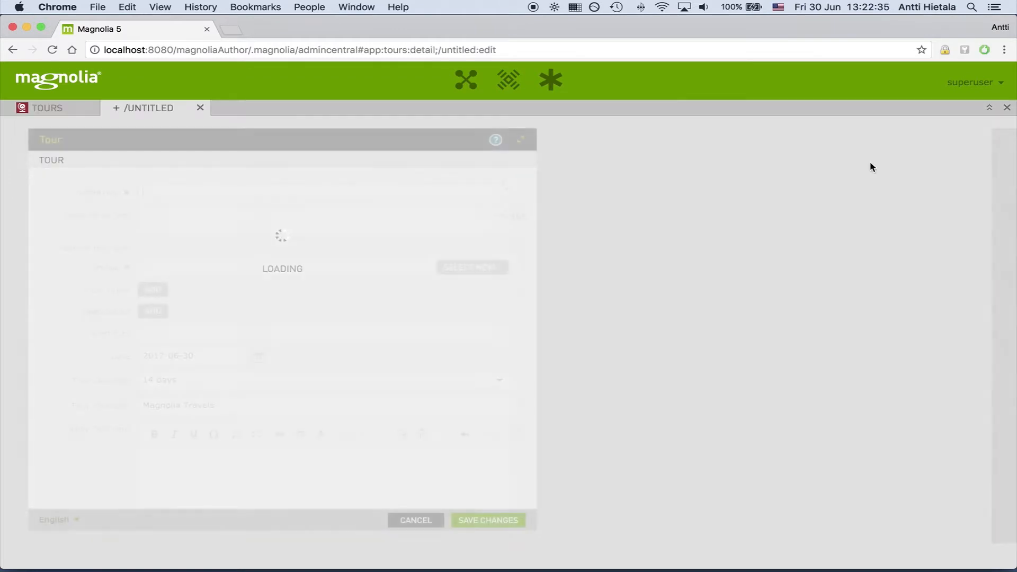
drag(211, 355, 136, 357)
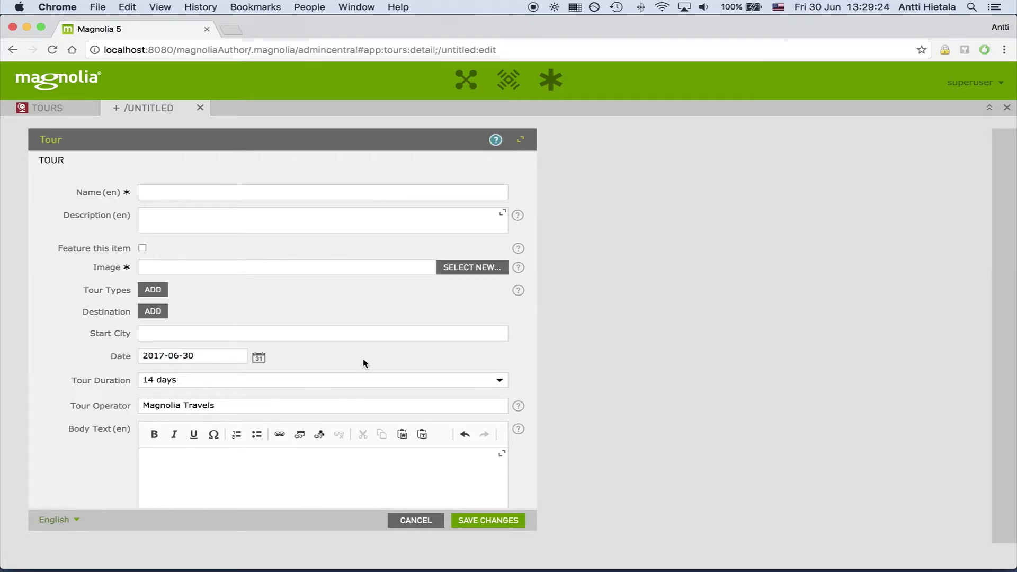
Set the new tour's Date to 31 October 2017 using the calendar.
click(259, 357)
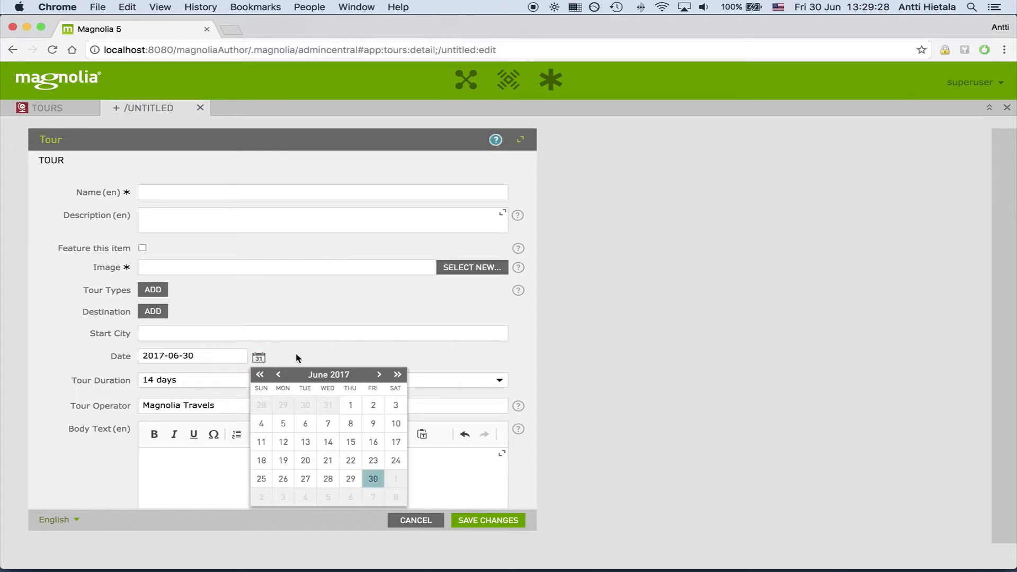
click(379, 374)
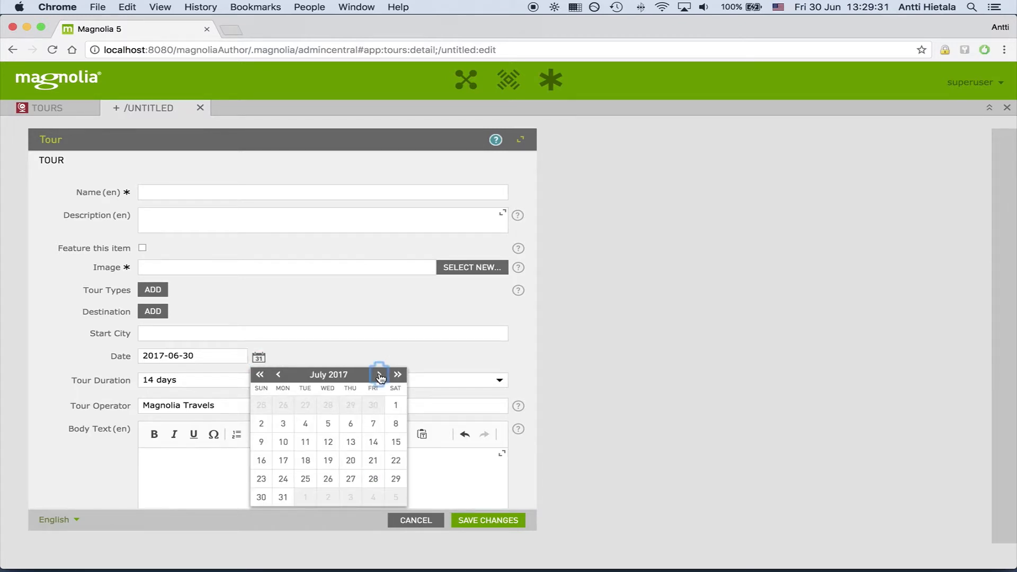
click(379, 375)
click(379, 375)
click(379, 375)
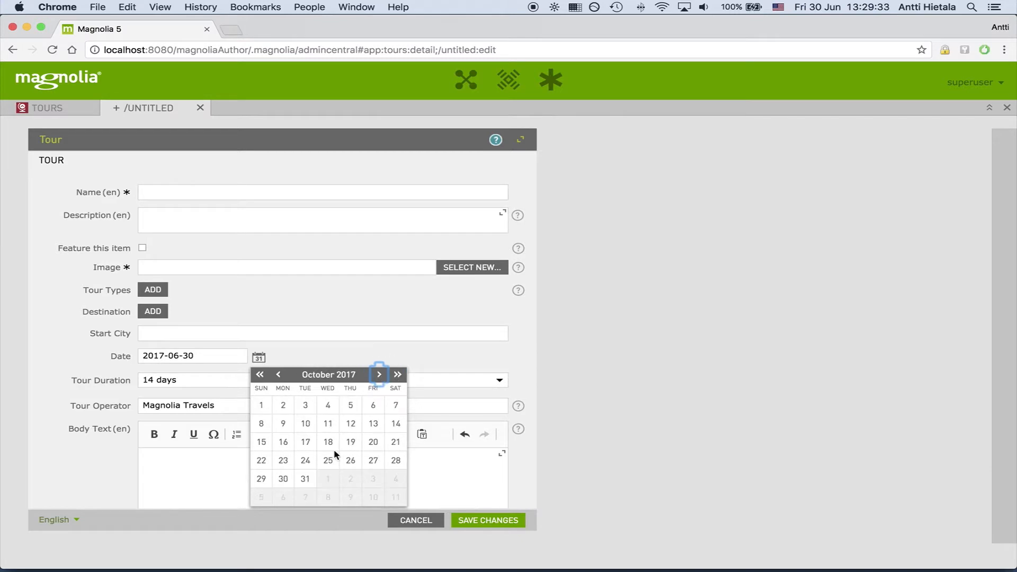
click(305, 478)
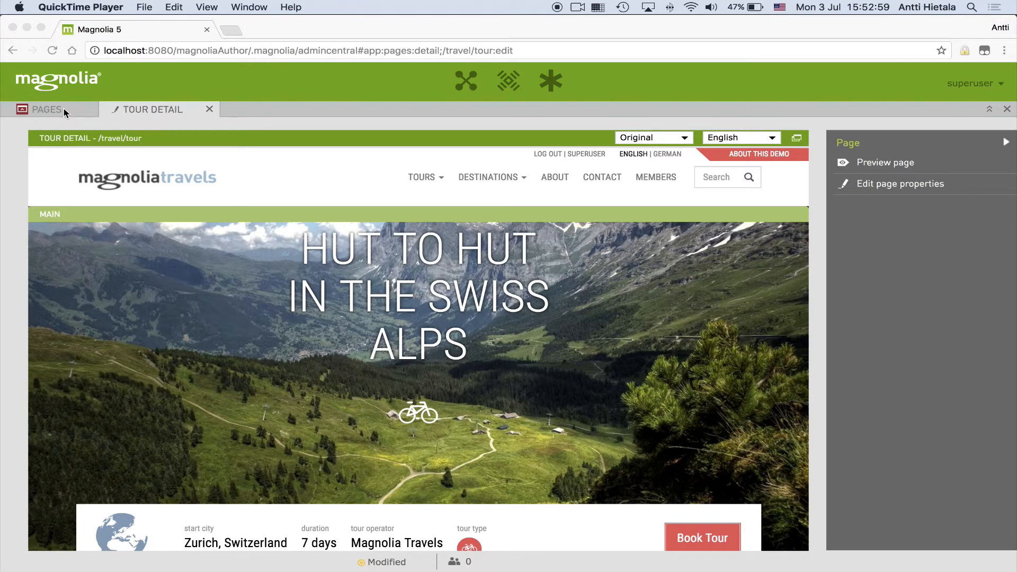
In the Pages app, change the template of the tour page's Returning visitor variant to Video Page and save.
click(64, 110)
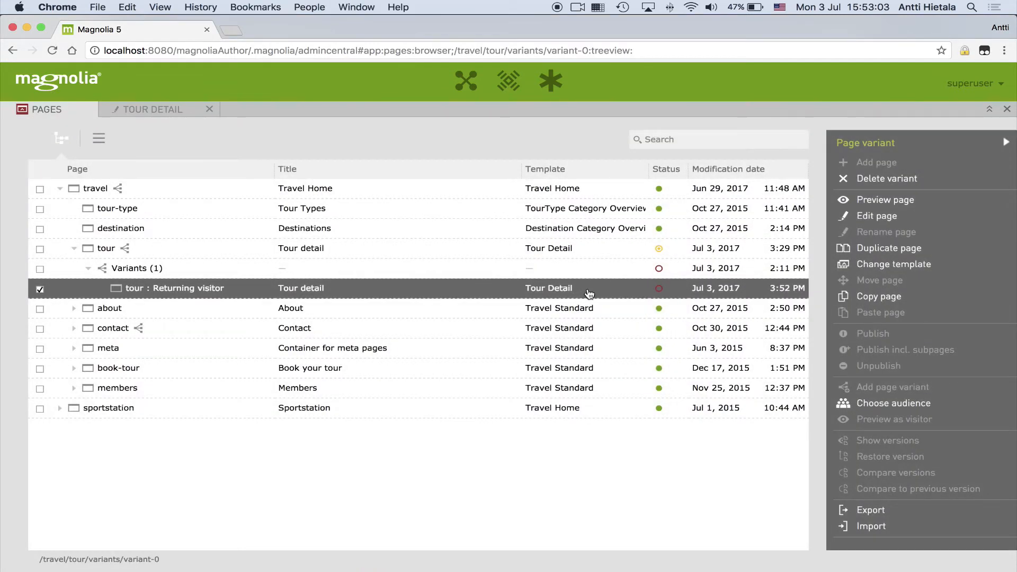
right_click(588, 293)
click(641, 316)
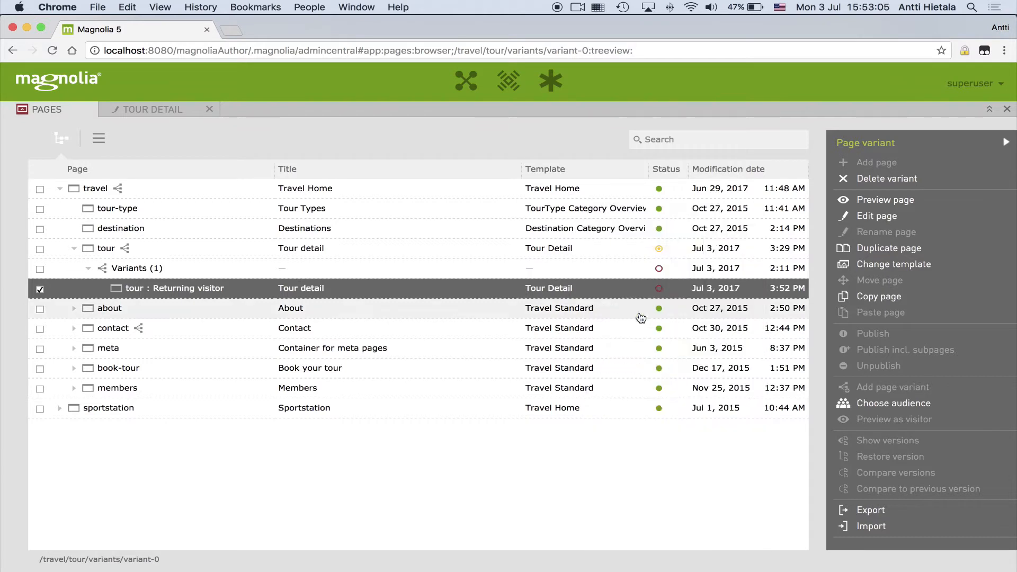
click(680, 212)
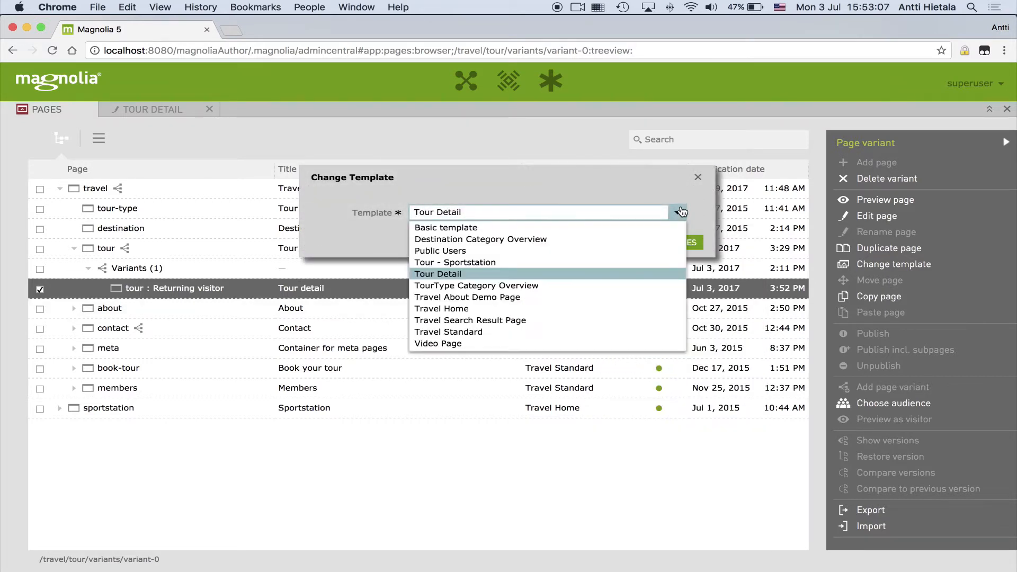
click(558, 344)
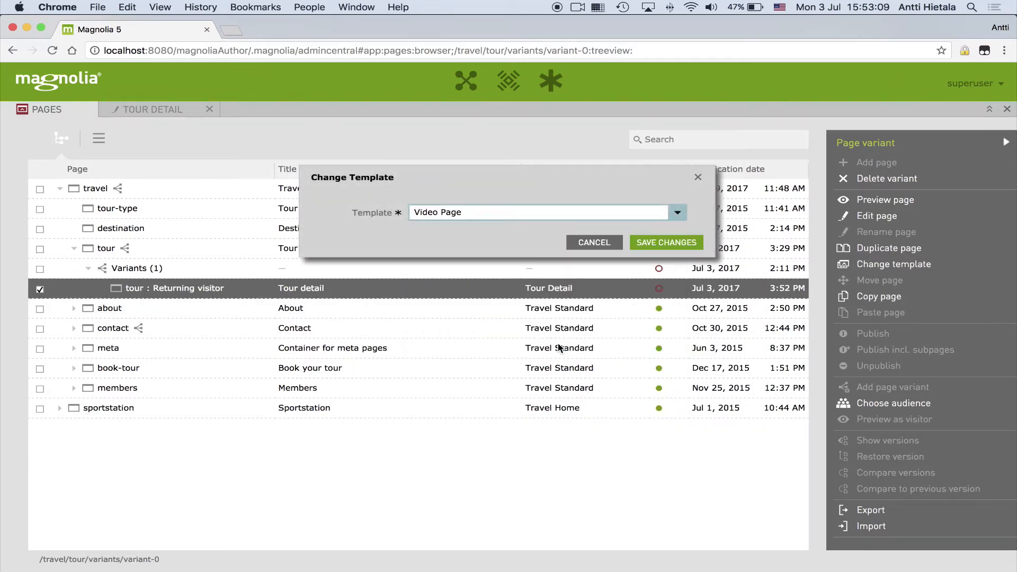
click(661, 242)
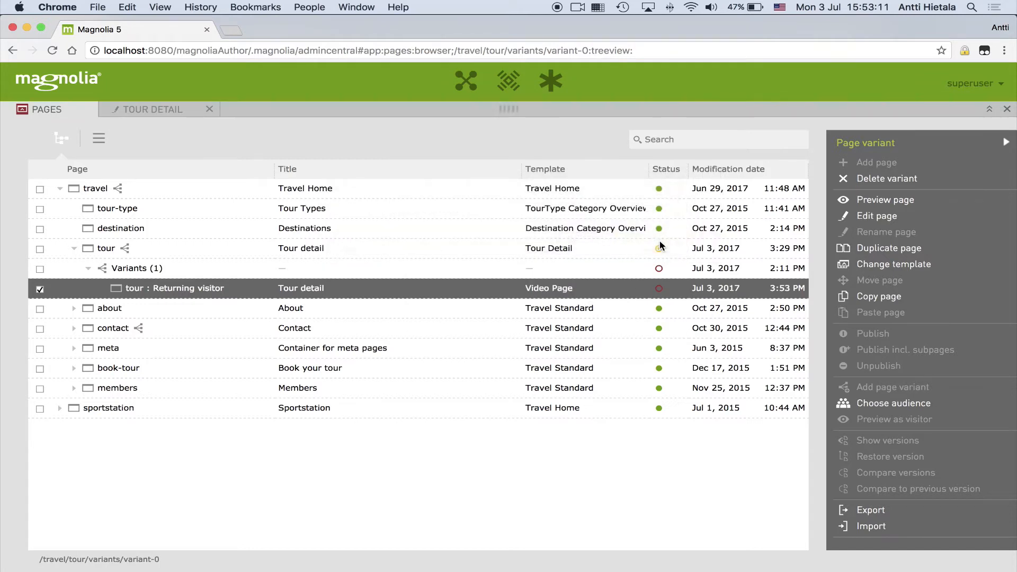
Preview the main tour page as a visitor, with the visitor type set to Returning.
click(626, 248)
right_click(625, 249)
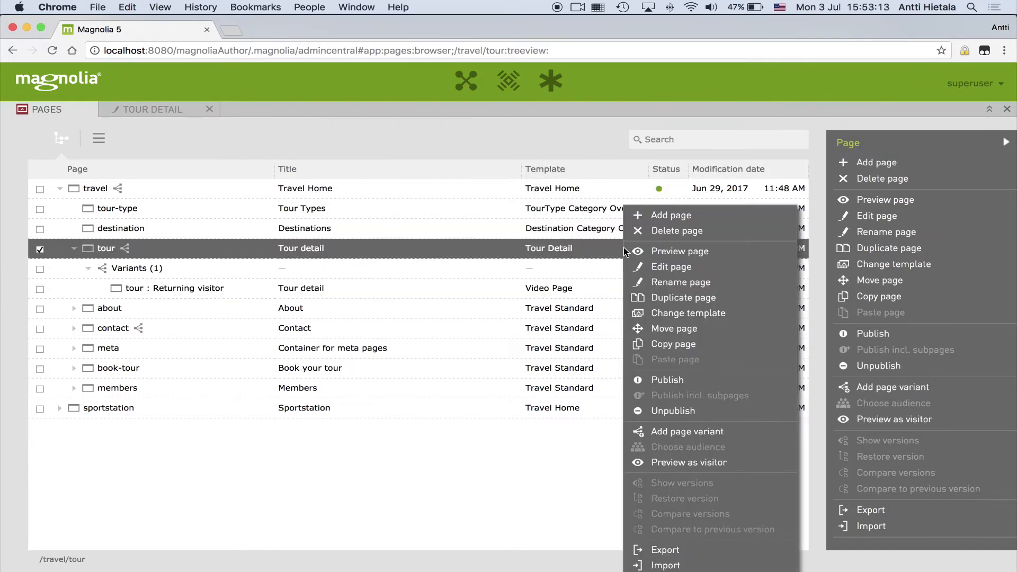
click(678, 464)
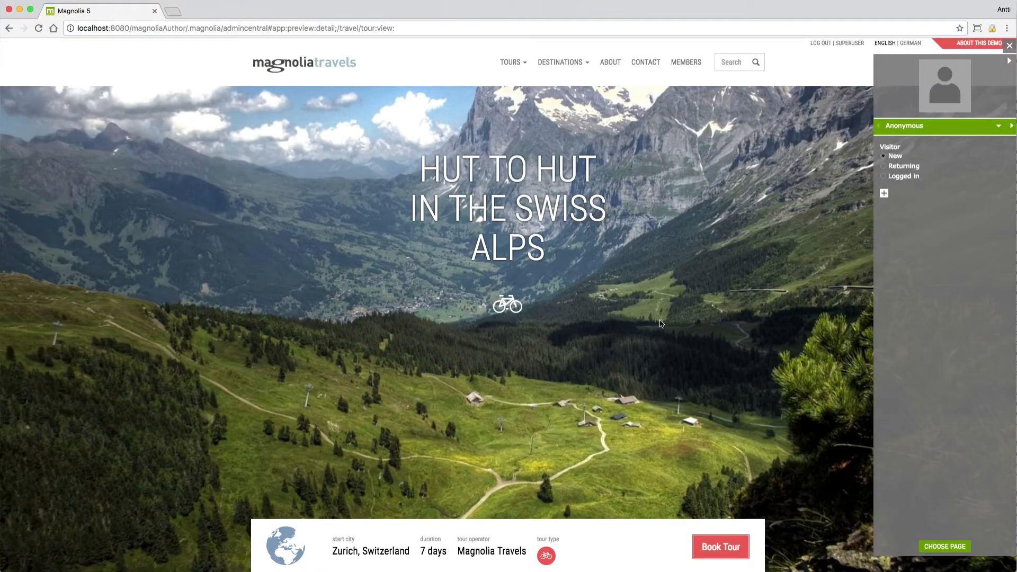
click(884, 168)
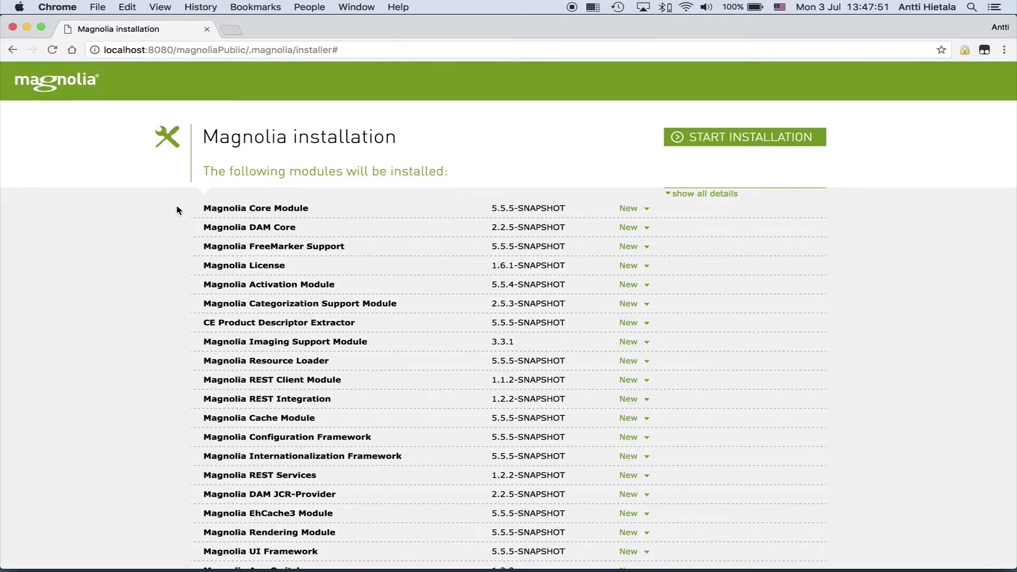
Review the Magnolia installer's module list, expanding the Activation Module's details and showing and hiding the details of all modules.
scroll(175, 211, down, 5)
scroll(176, 207, down, 3)
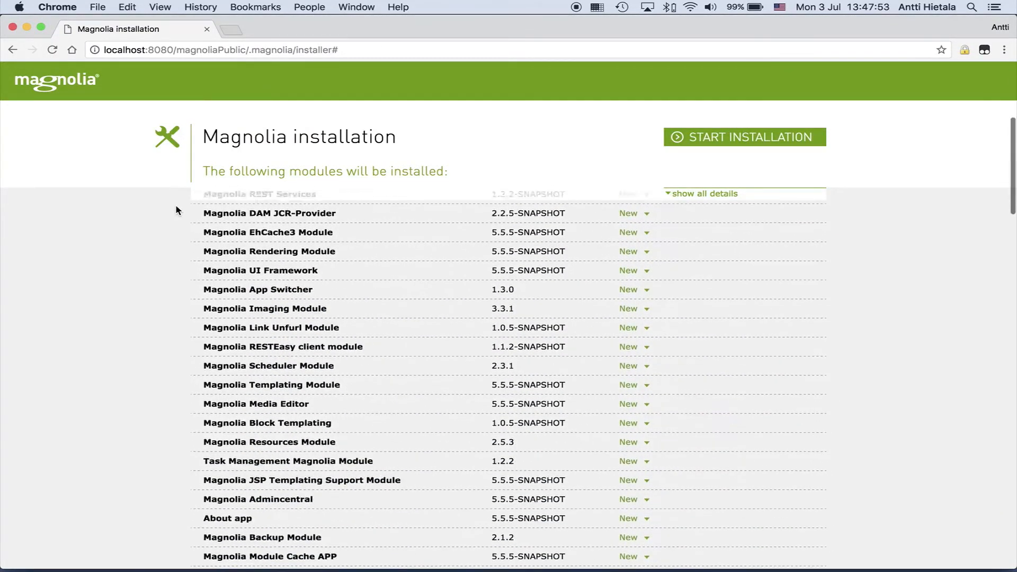
scroll(175, 206, up, 10)
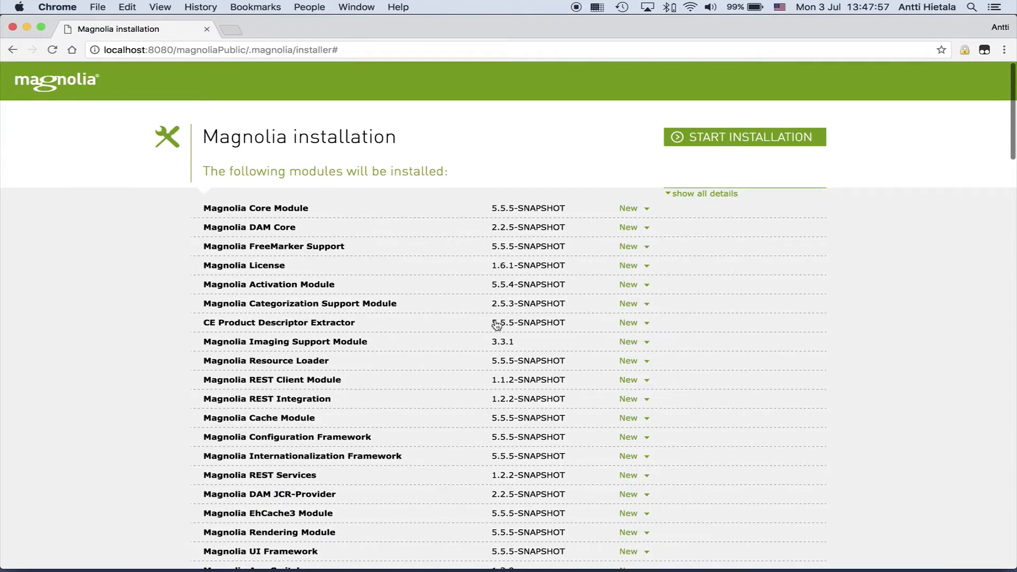
click(367, 289)
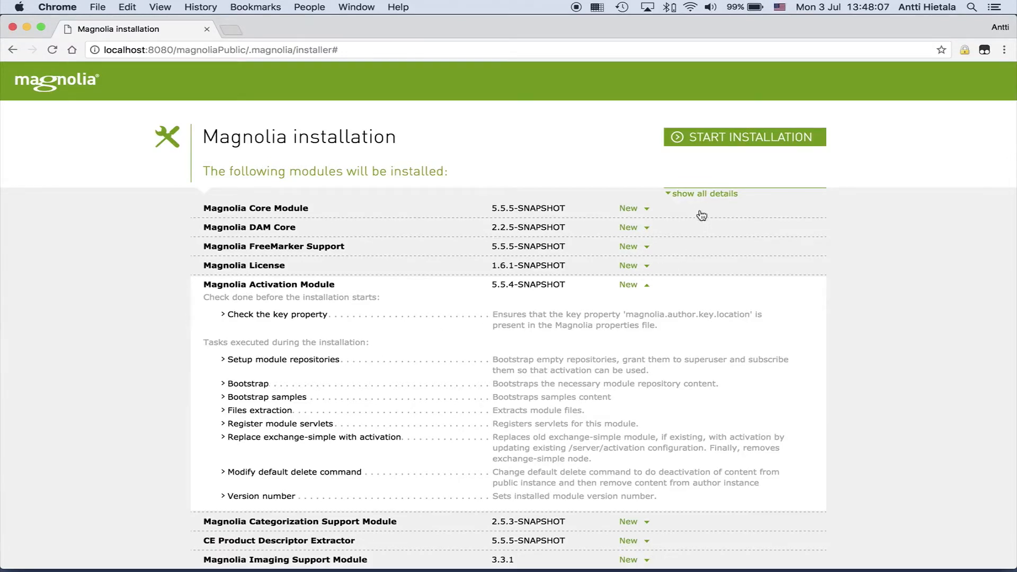
click(703, 195)
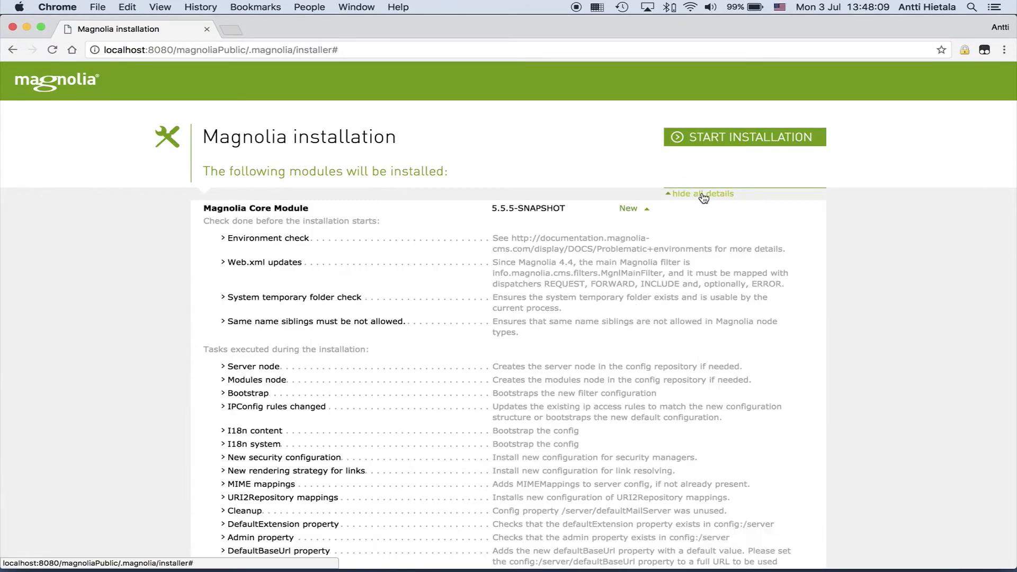
click(704, 195)
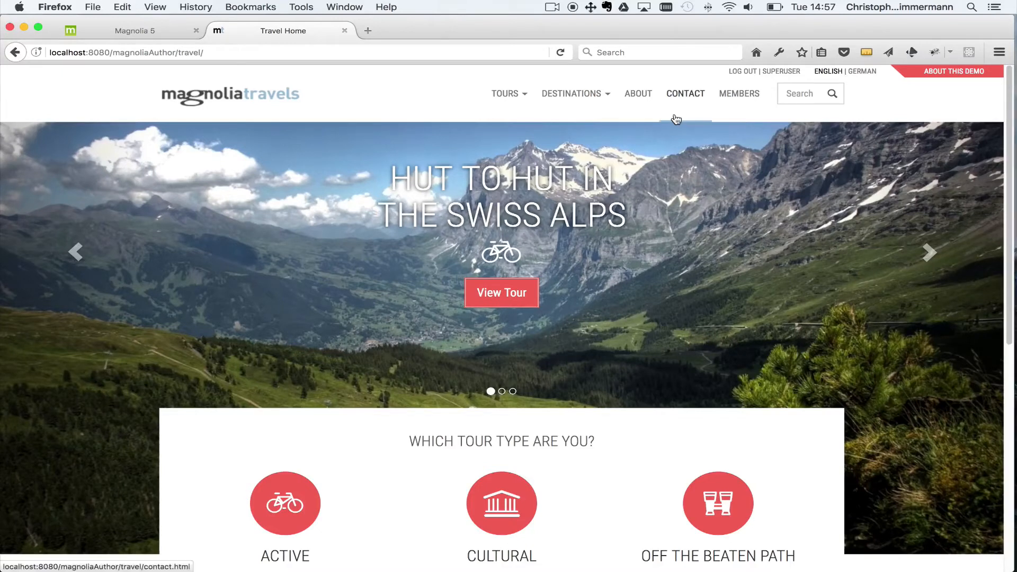
scroll(695, 119, down, 1)
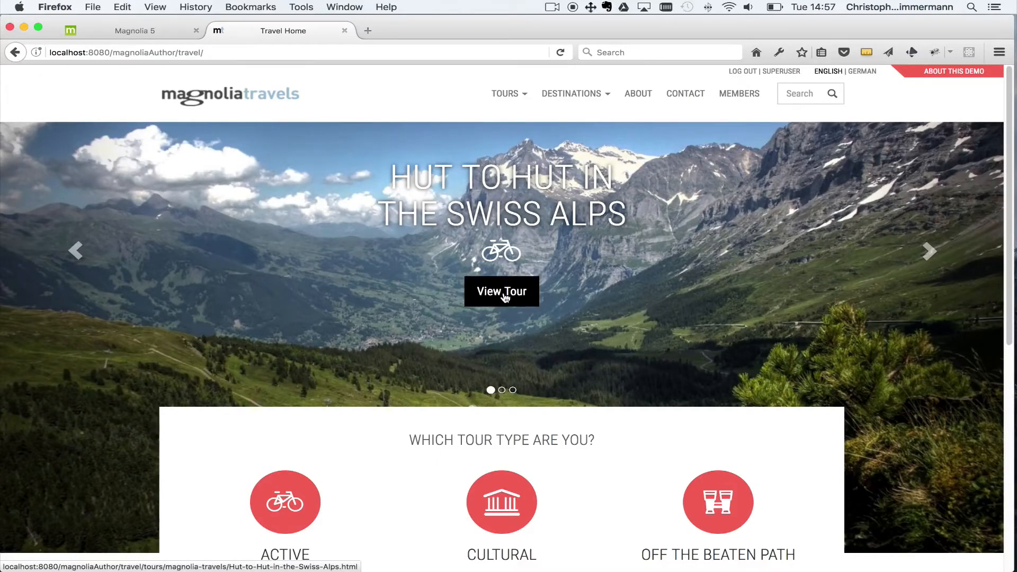
Search the travel demo site for "surf".
click(796, 93)
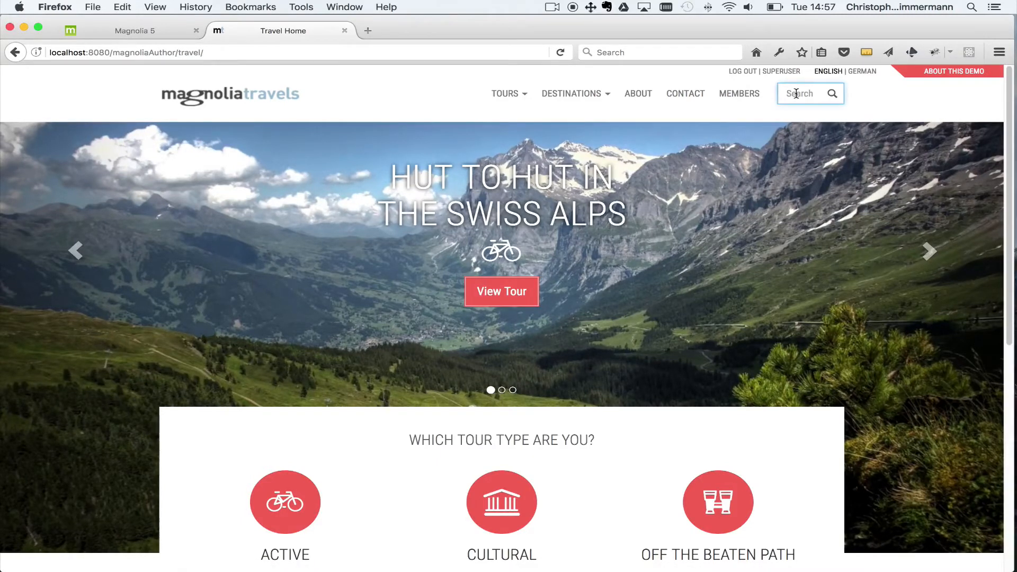
text(surf)
key(Return)
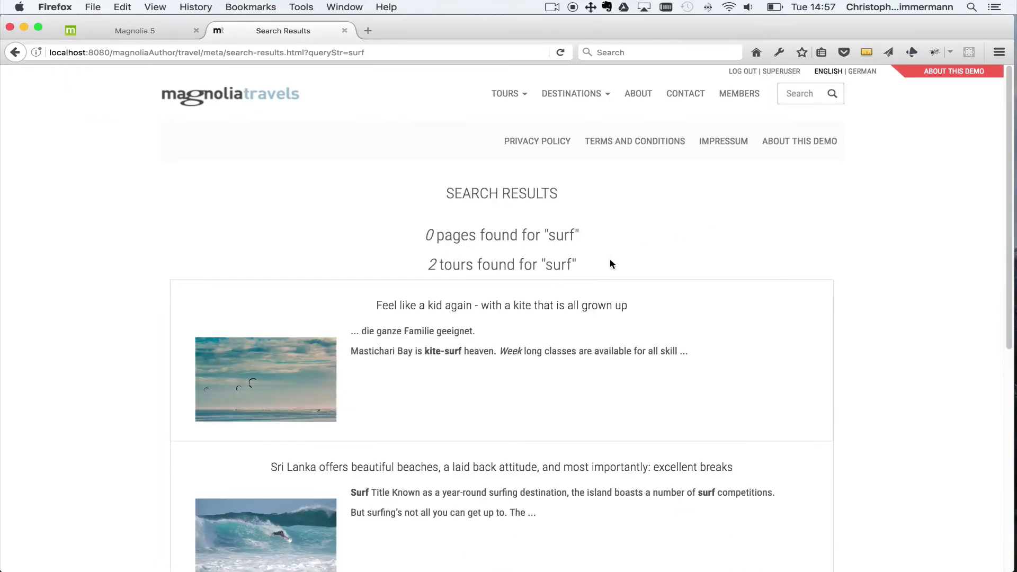
In the Magnolia admin's Resource Files app, expand the travel-demo folder and its i18n subfolder.
click(145, 32)
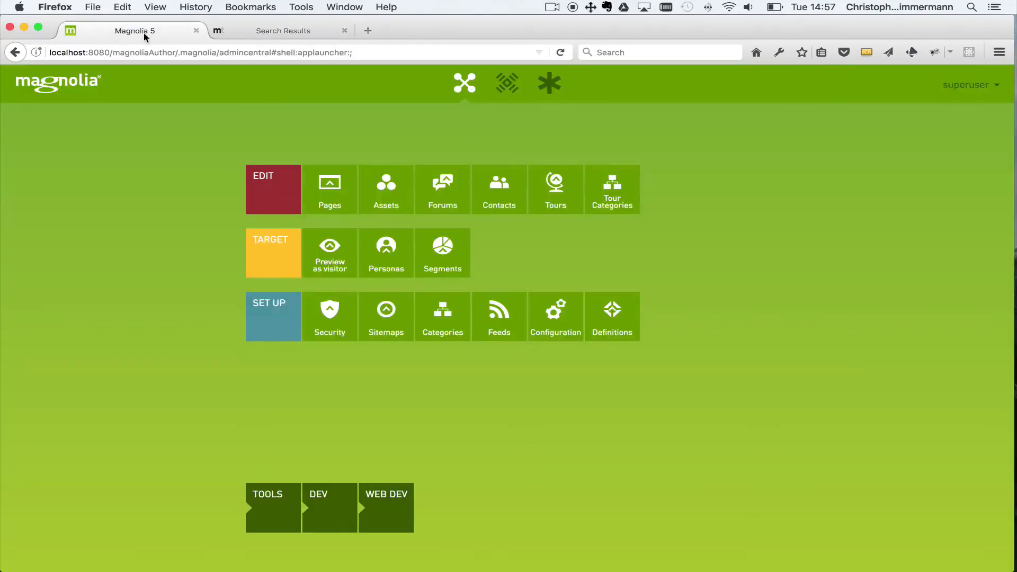
click(389, 498)
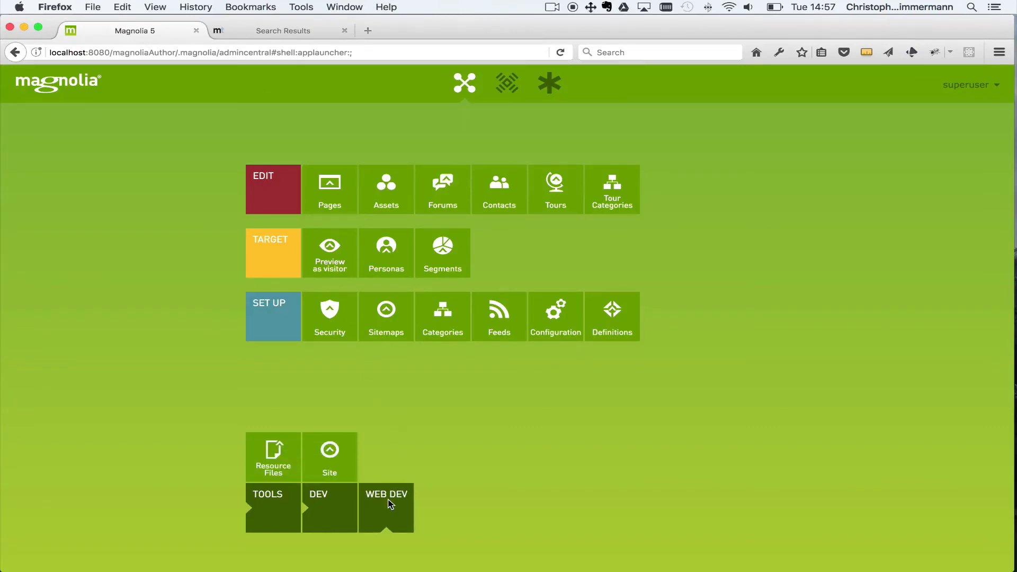
click(265, 449)
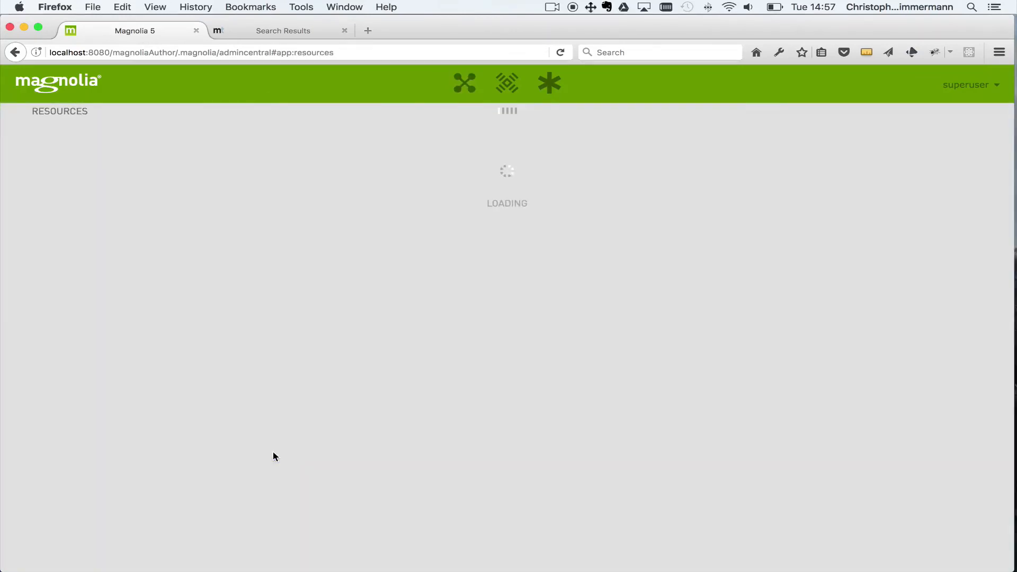
scroll(233, 434, down, 5)
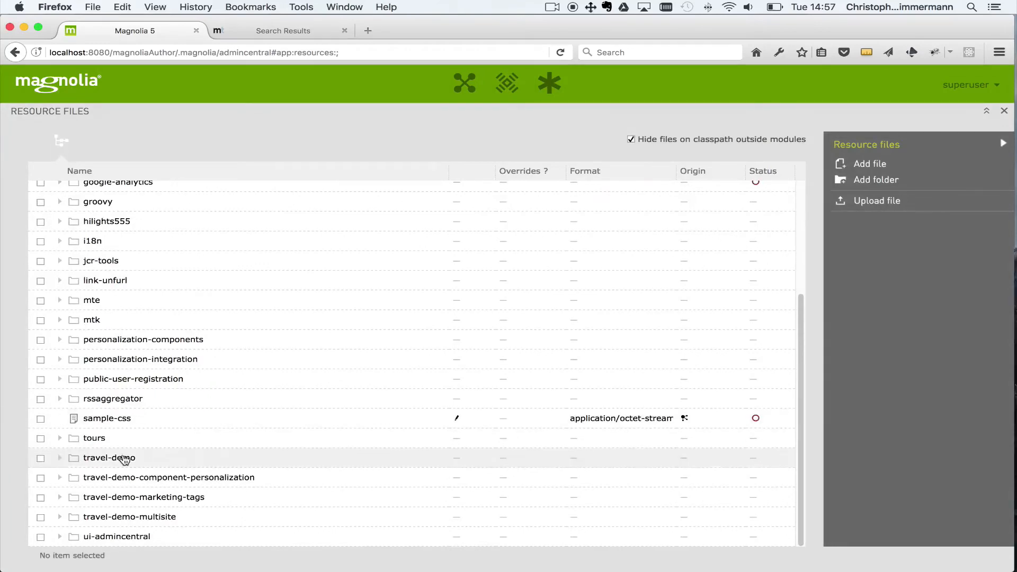
click(59, 458)
click(74, 497)
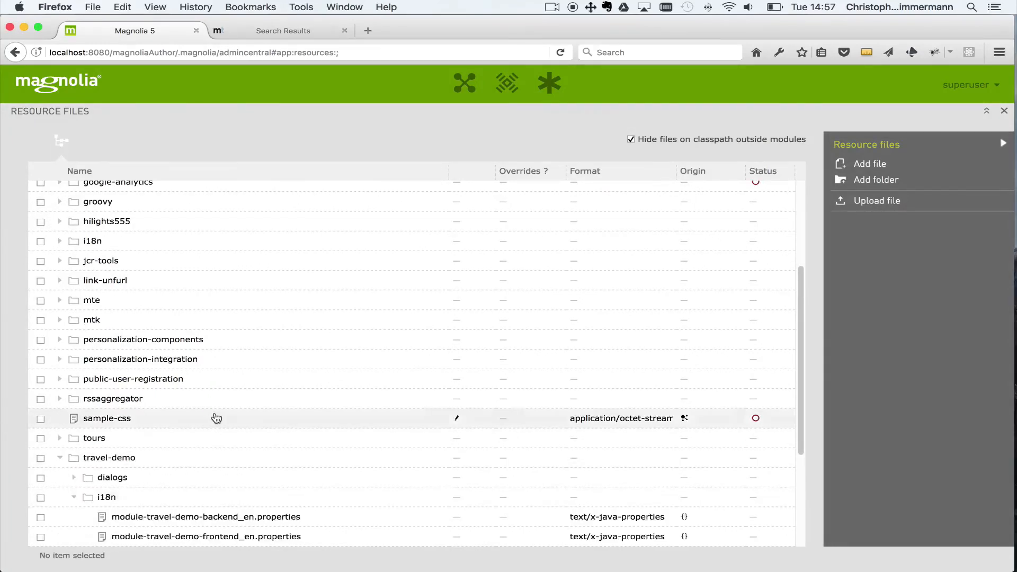
scroll(217, 418, down, 3)
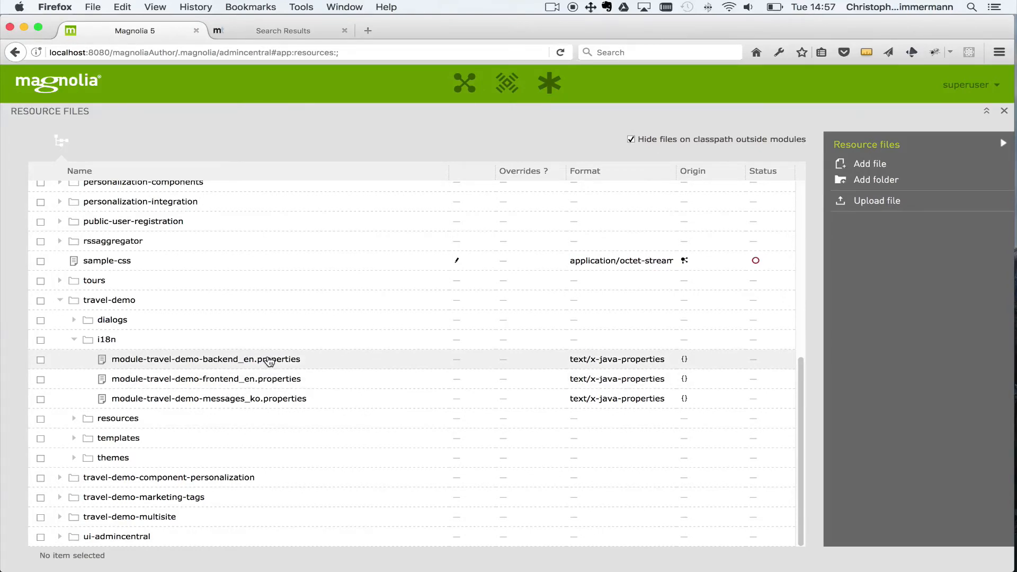
View the contents of module-travel-demo-backend_en.properties and close the file.
click(227, 360)
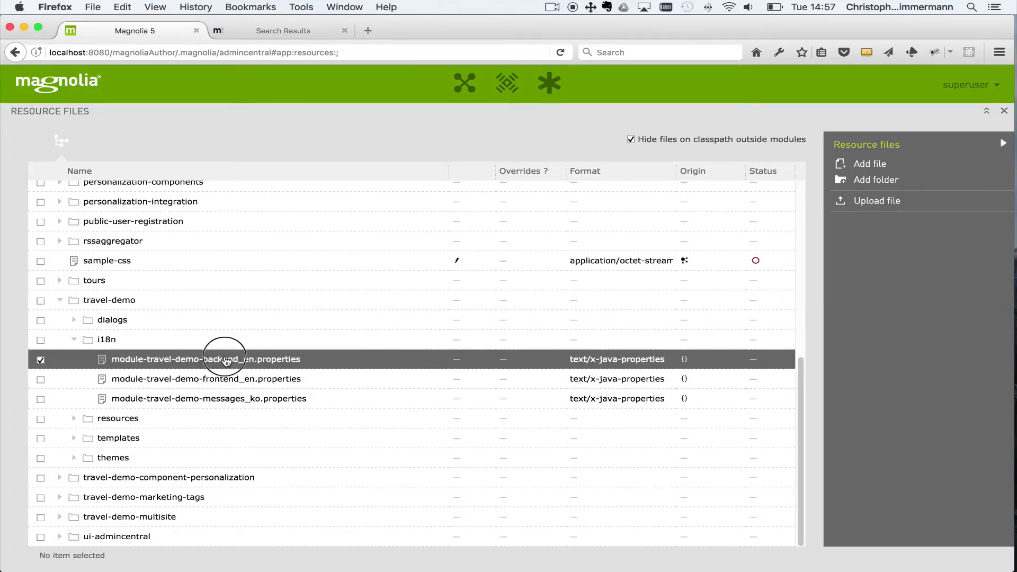
double_click(227, 361)
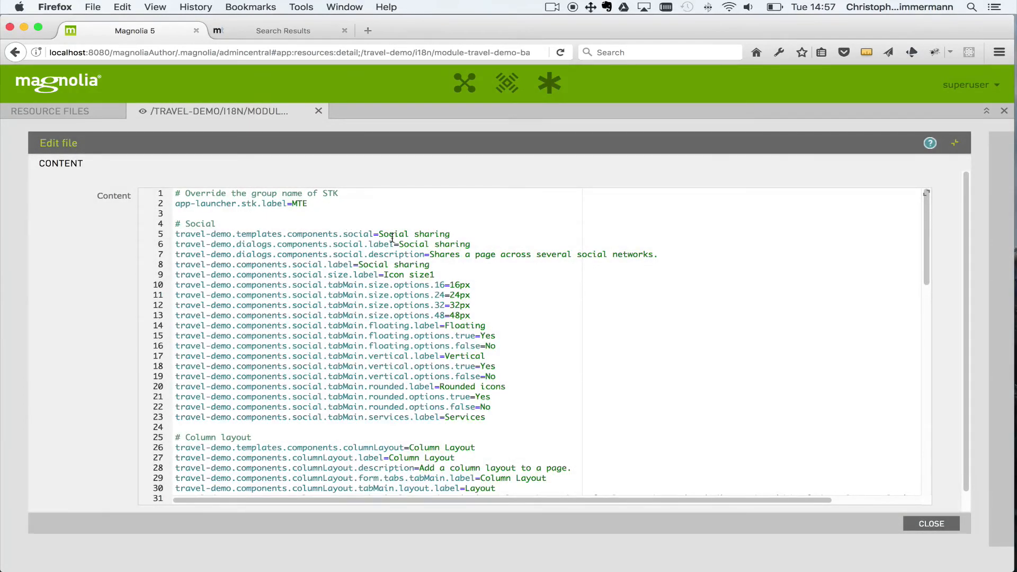
click(318, 111)
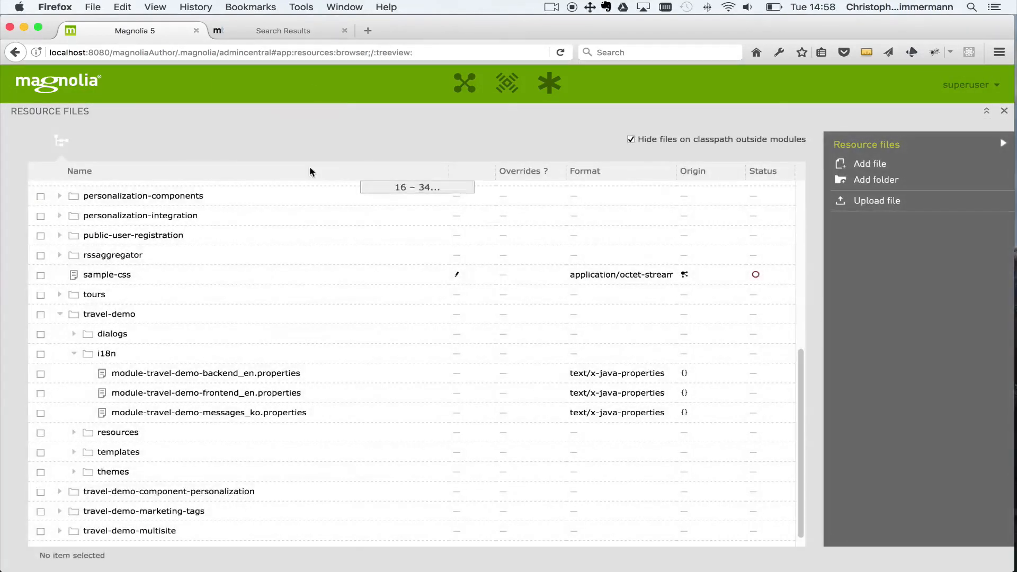
View the translations in module-travel-demo-frontend_en.properties, including the search labels, and close the file.
click(225, 397)
double_click(225, 397)
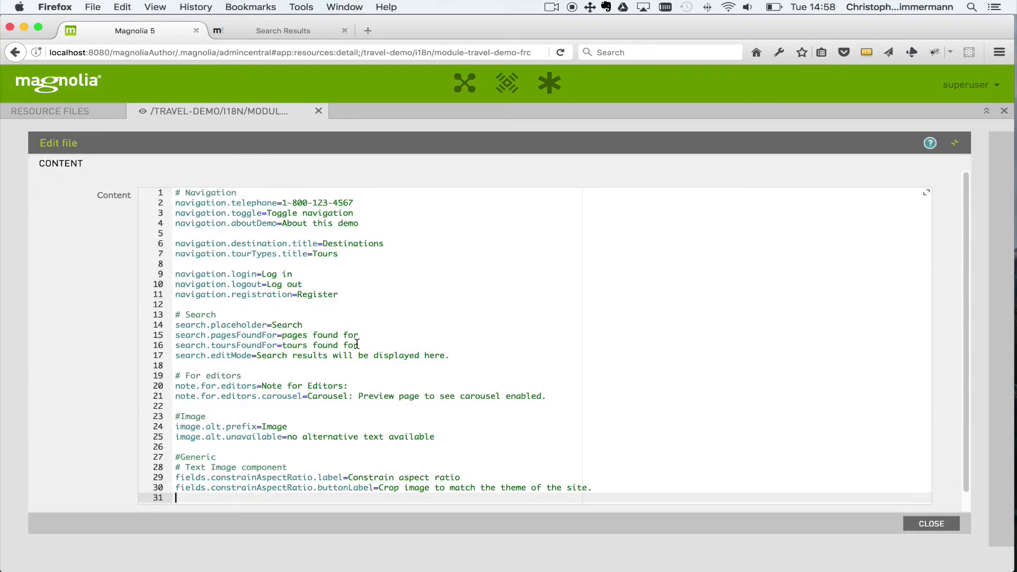
click(318, 111)
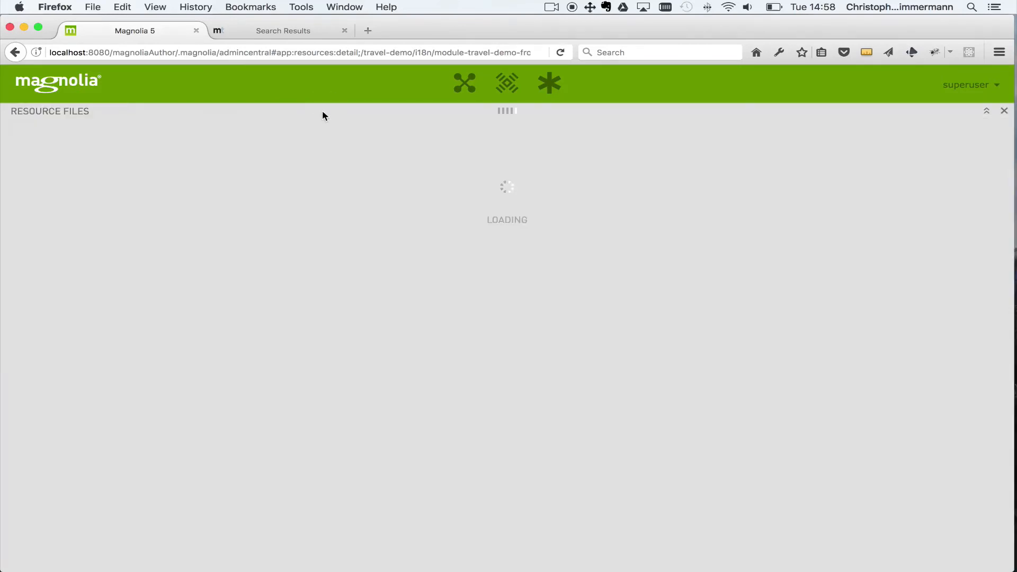